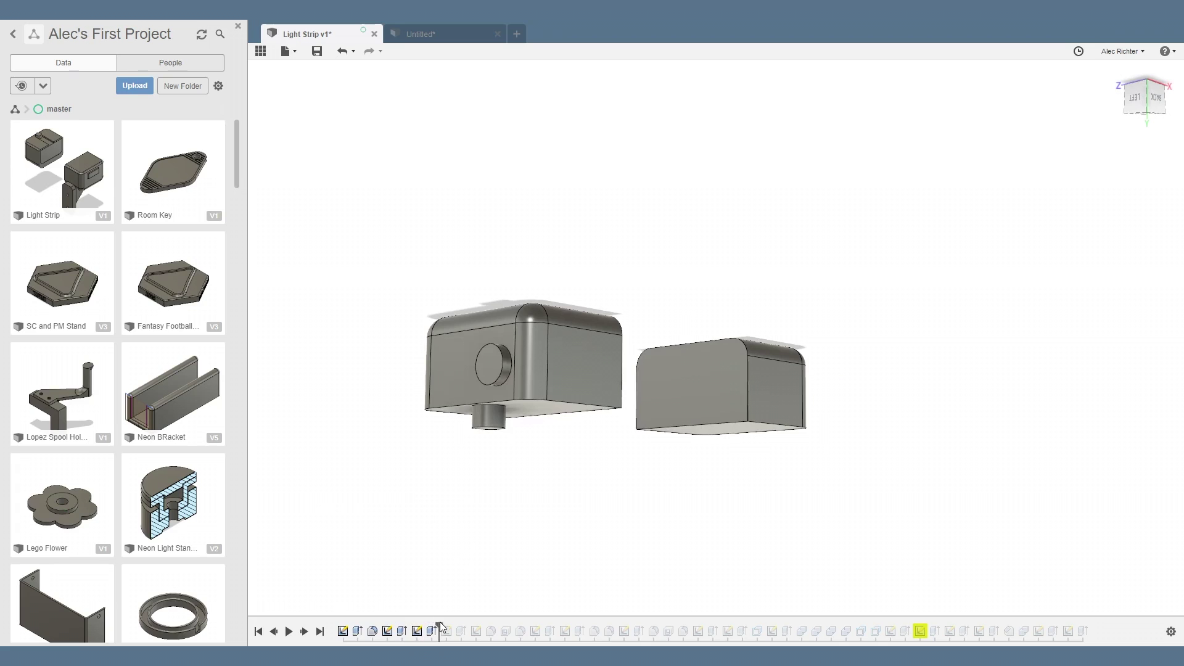
Roll the Light Strip design's history forward through its features and examine how the parts were built.
drag(453, 626, 557, 629)
mouse_move(617, 370)
shift+middle_down()
mouse_move(623, 378)
mouse_move(586, 423)
mouse_move(624, 442)
mouse_move(638, 528)
shift+middle_up()
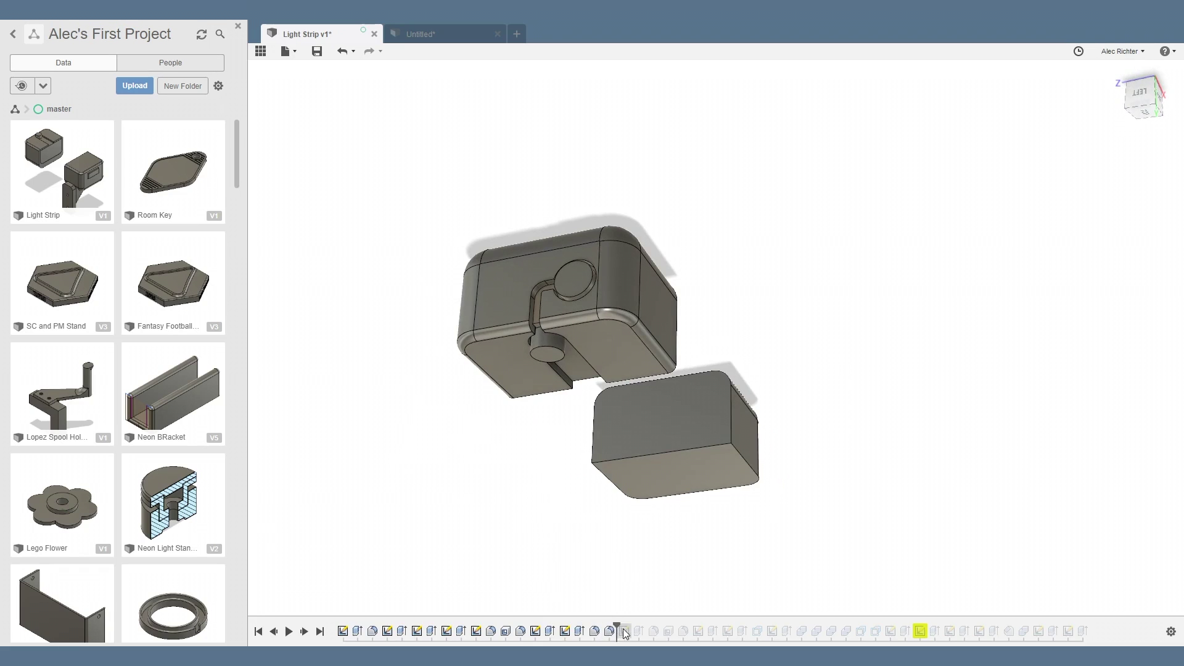
drag(624, 634, 793, 630)
shift+middle_drag(820, 562, 696, 483)
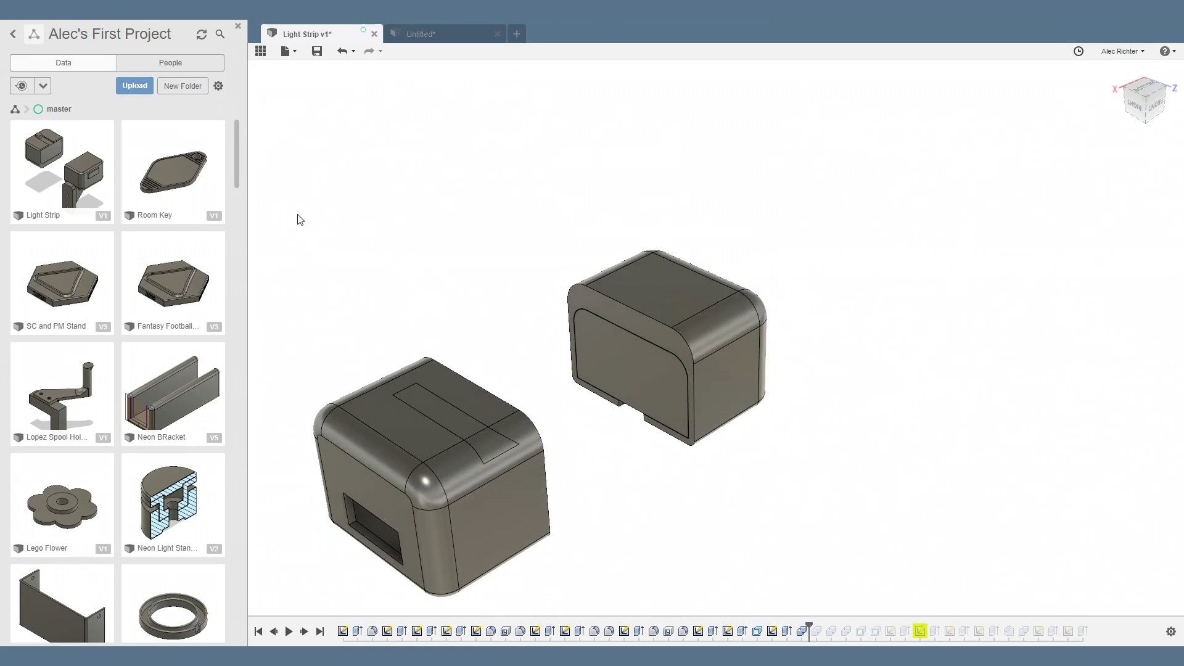
drag(808, 629, 974, 629)
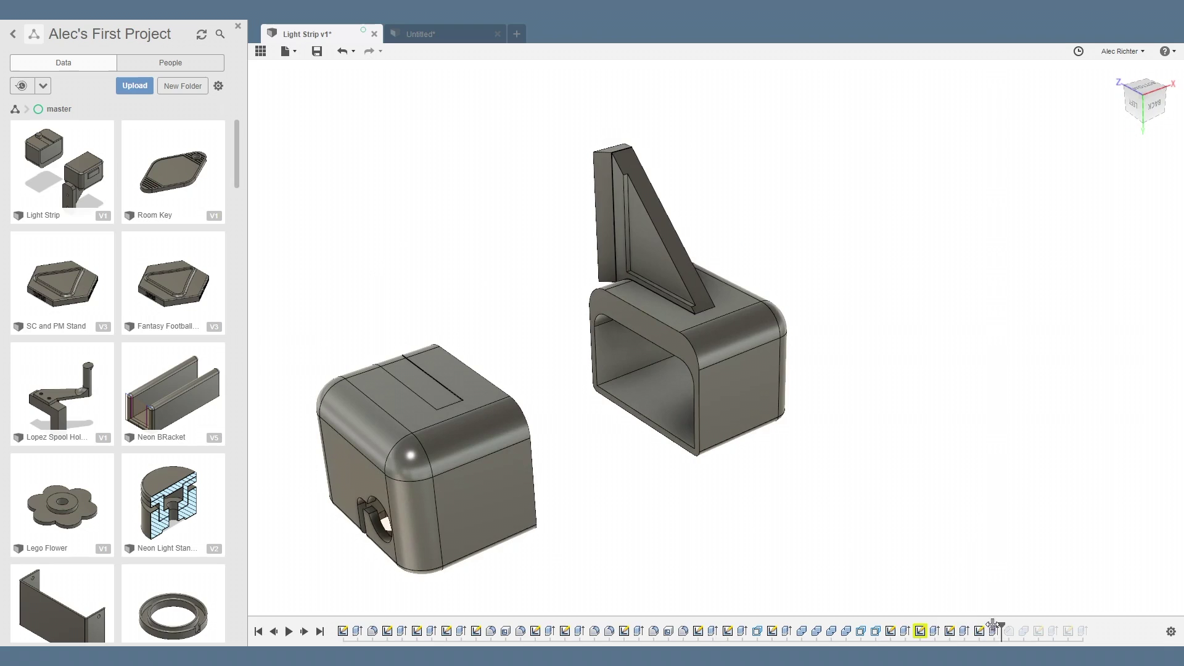
middle_drag(881, 500, 892, 600)
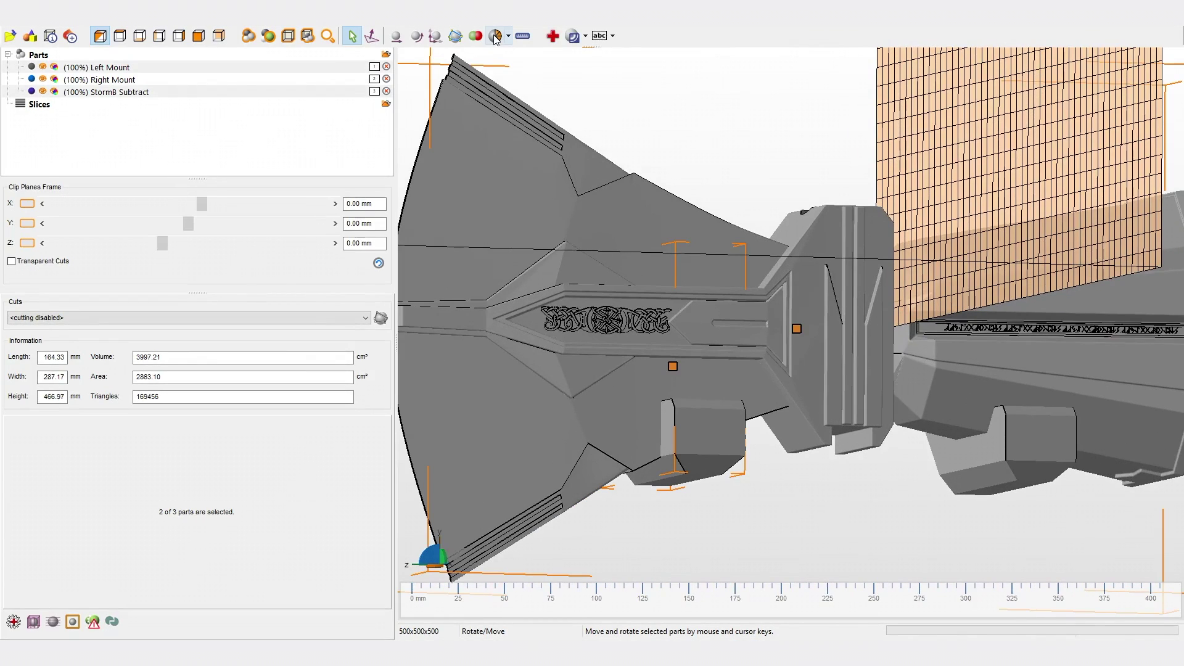
In Netfabb, perform a Boolean subtraction of StormB Subtract from Left Mount and accept the result.
click(476, 36)
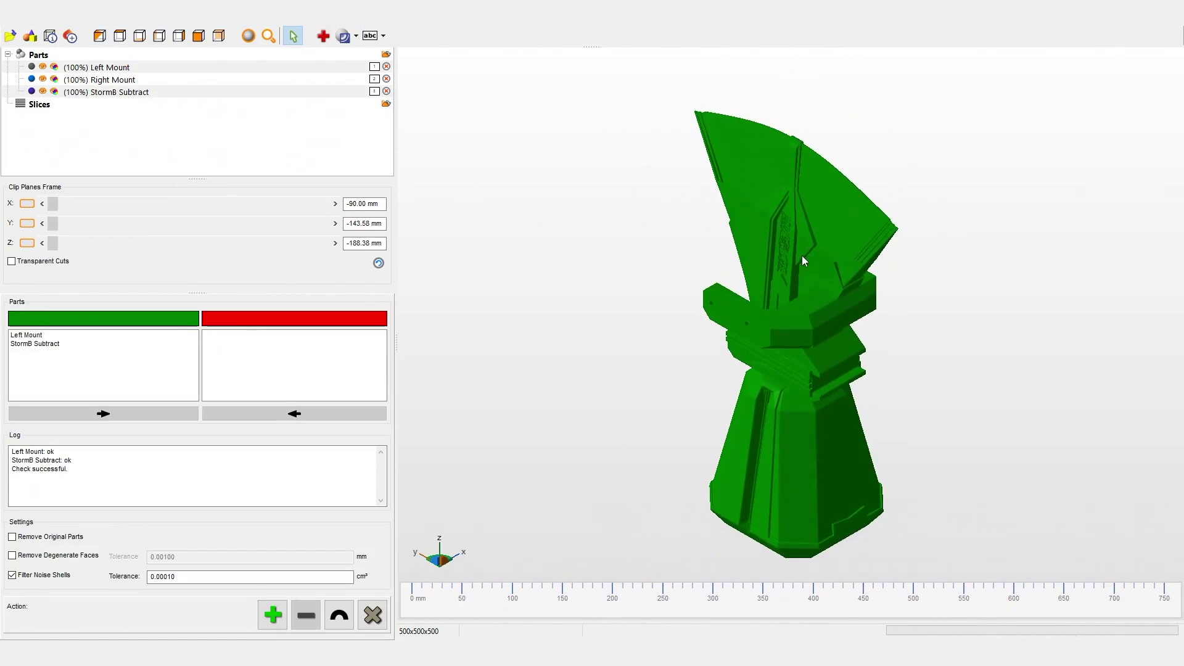
right_drag(566, 346, 467, 429)
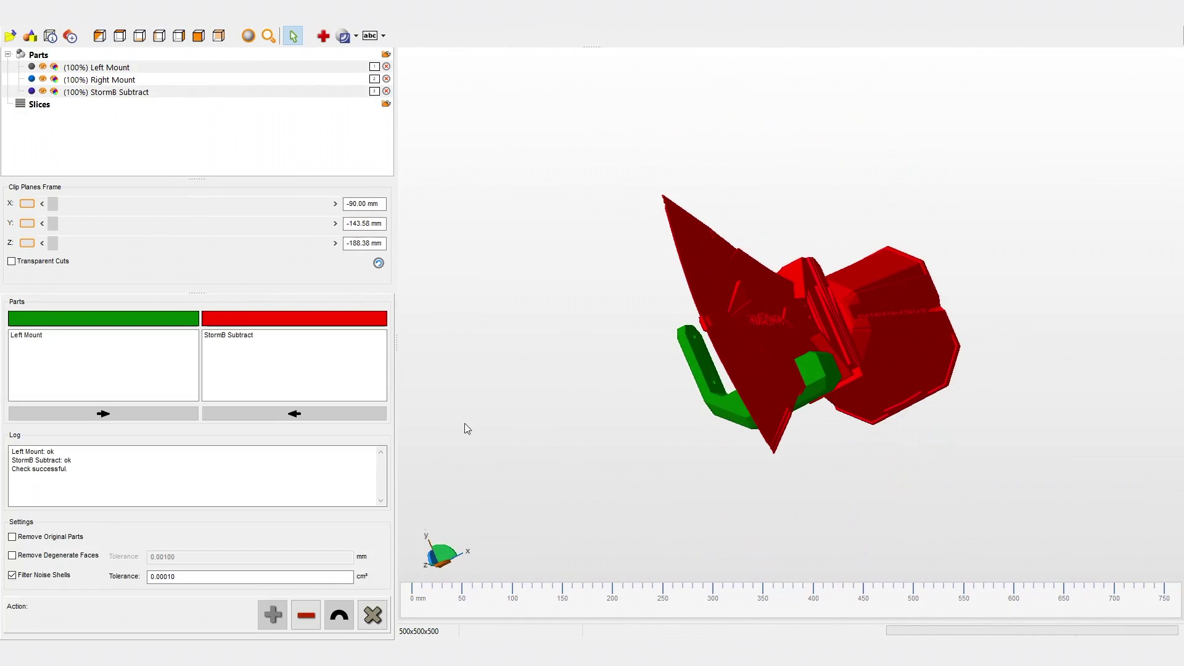
click(302, 618)
click(317, 620)
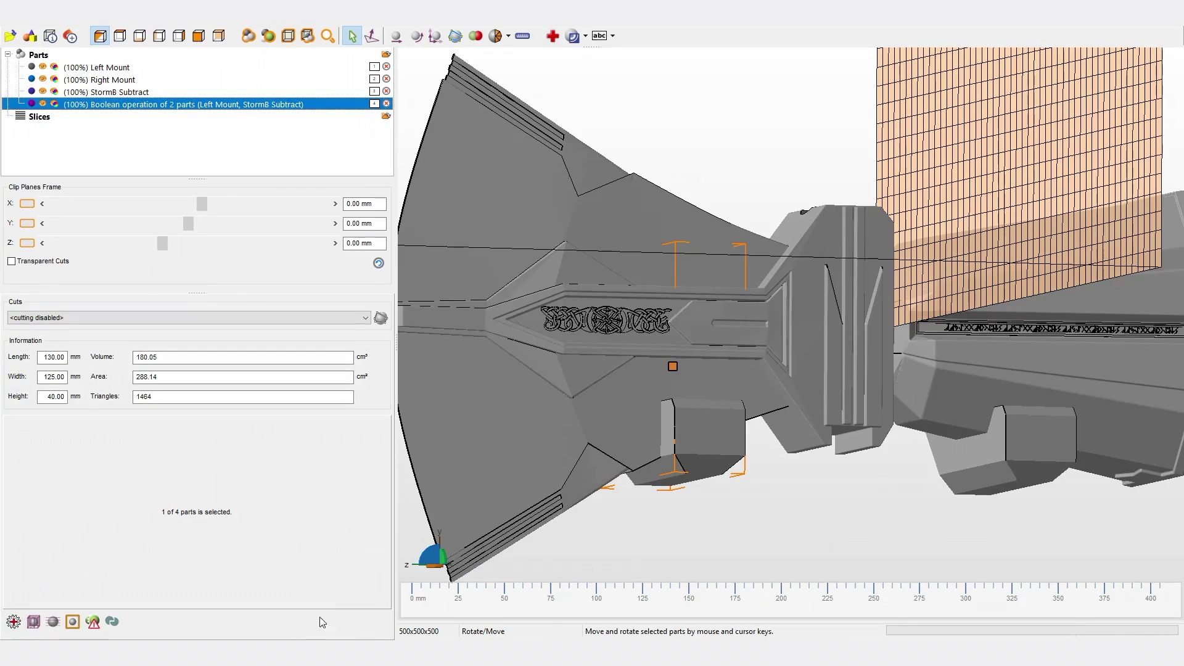
Subtract StormB Subtract from Right Mount with a Boolean operation, keeping the original parts.
click(1041, 435)
ctrl+click(1042, 369)
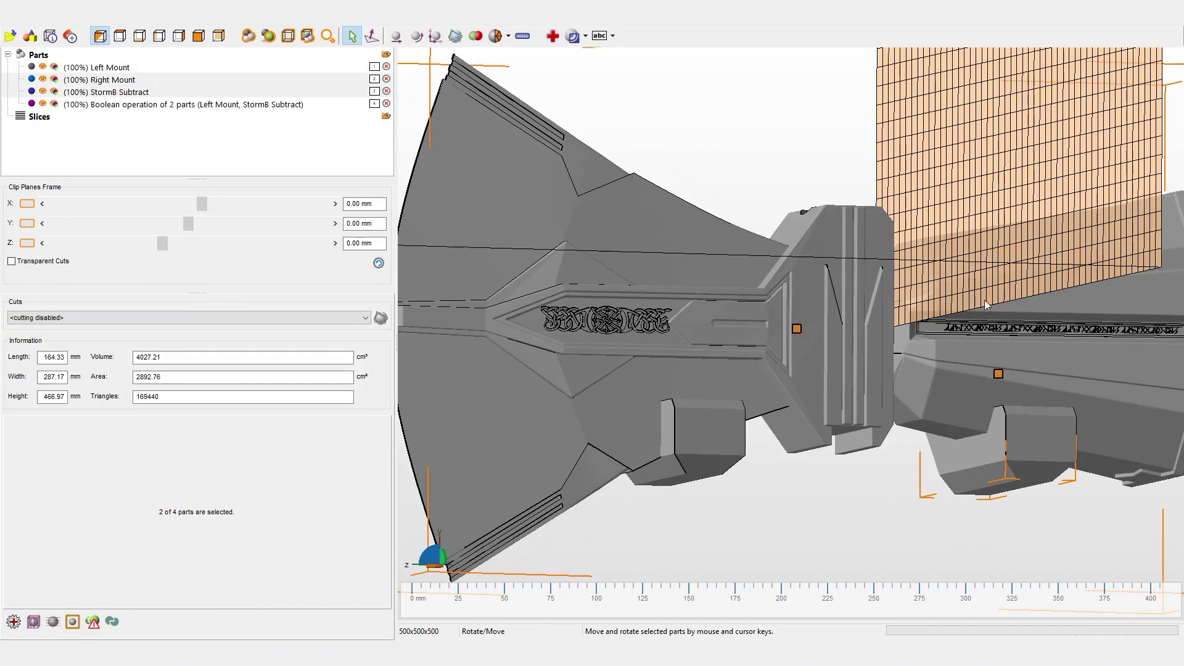
click(483, 39)
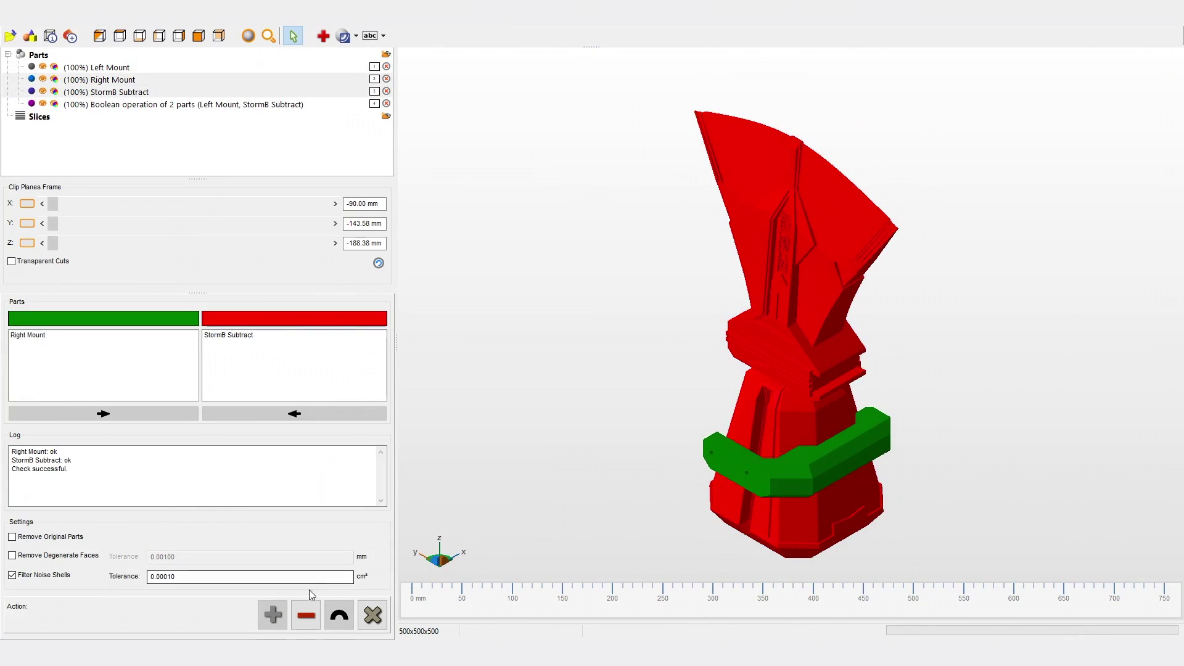
click(305, 613)
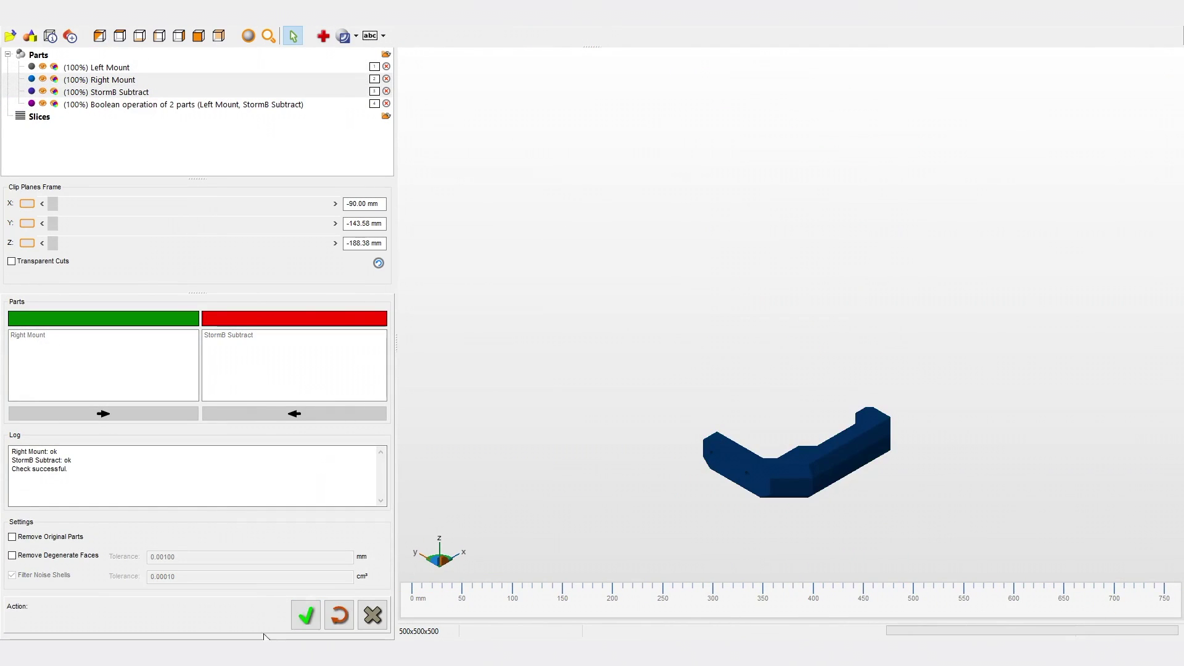
click(306, 615)
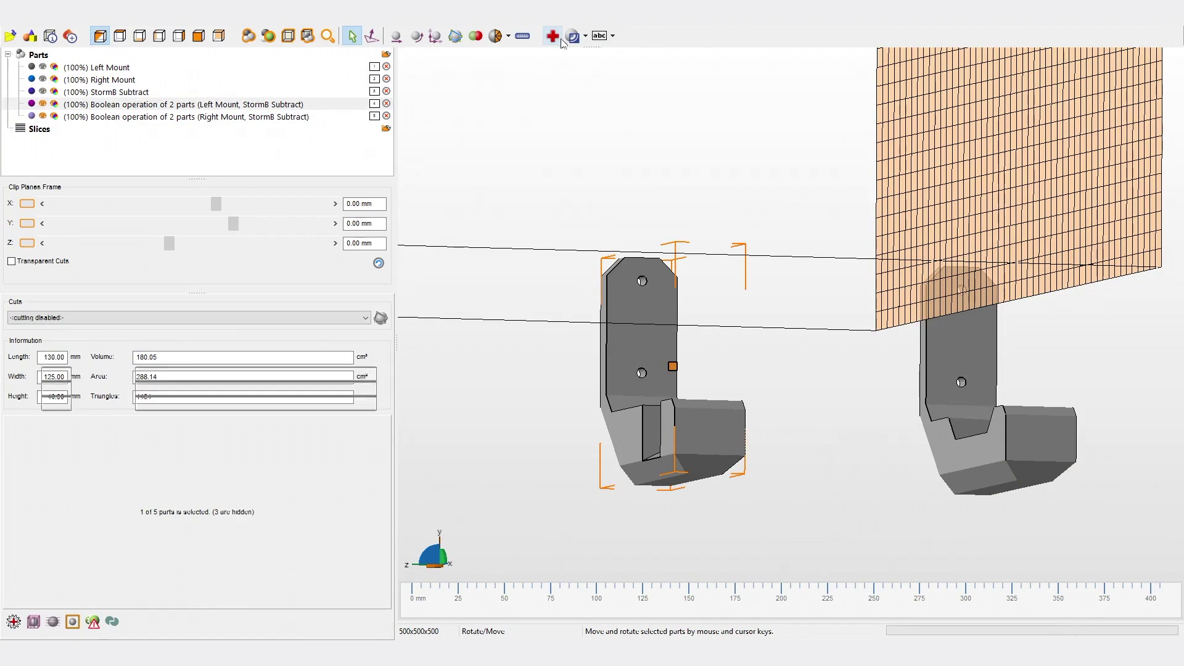
Open the left mount's Boolean result for part repair and select the surfaces inside its notch.
click(553, 37)
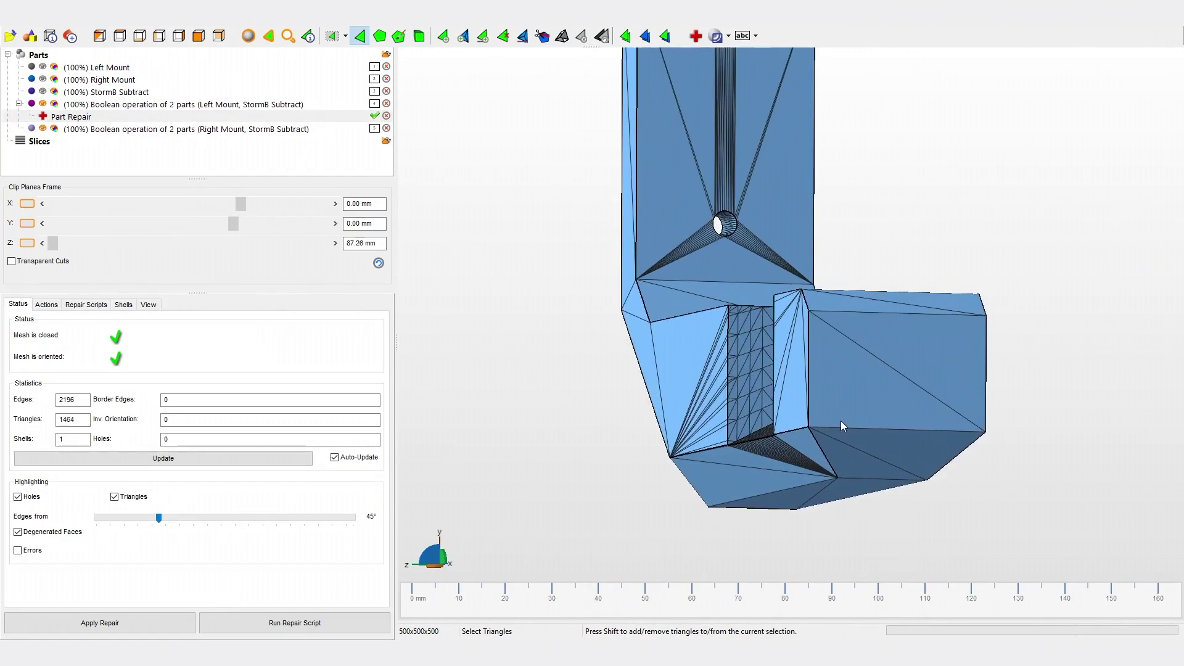
right_drag(841, 425, 880, 420)
scroll(743, 398, up, 3)
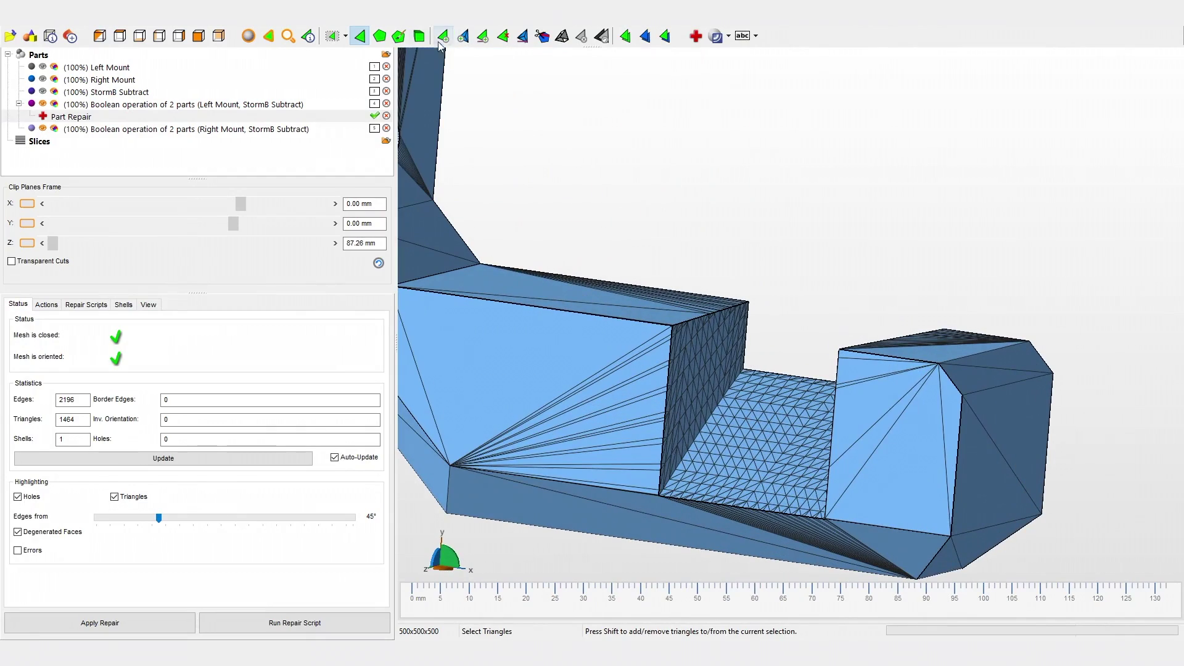
click(742, 424)
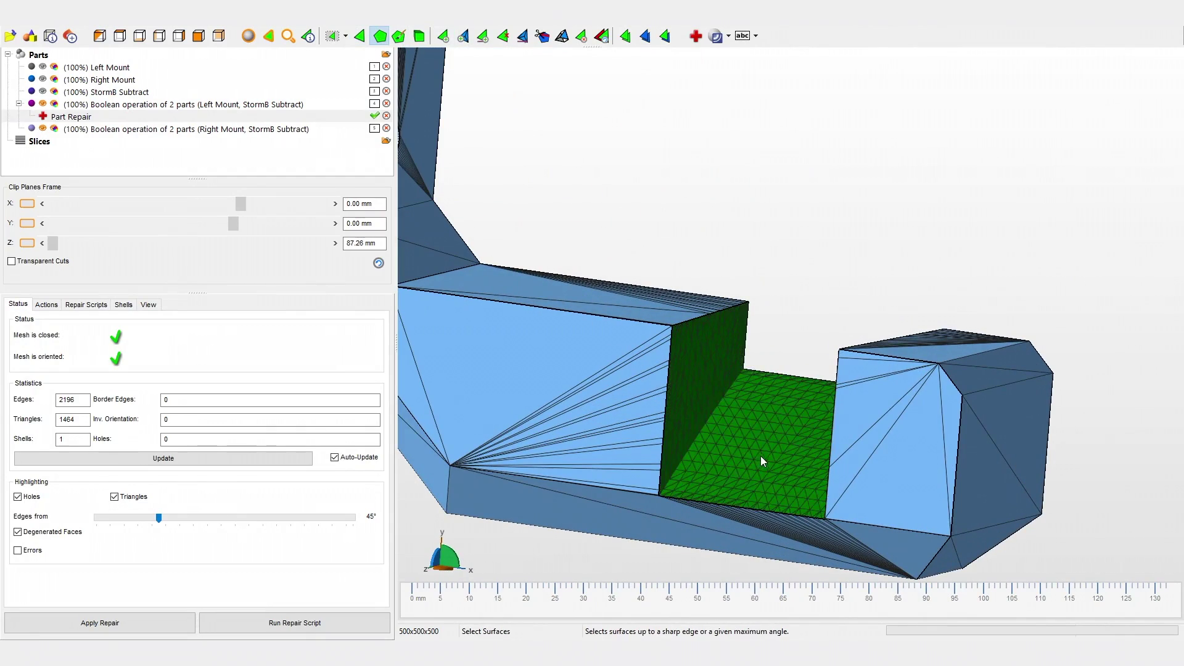
right_drag(760, 457, 892, 439)
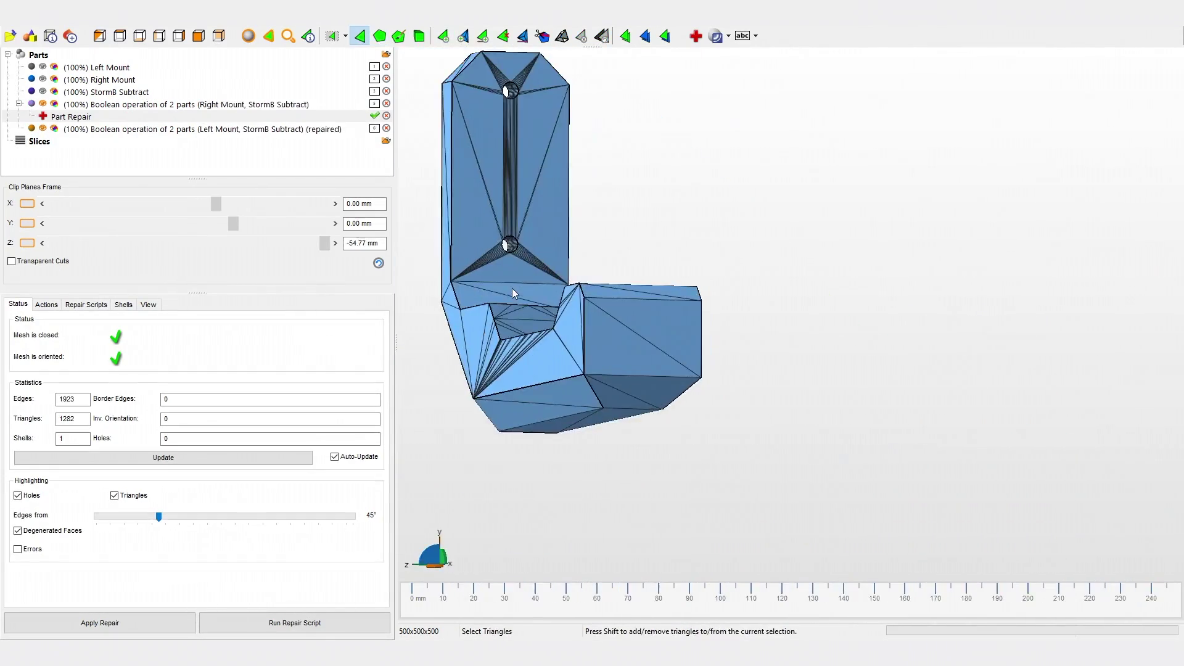
In the right mount's part repair, select the surfaces of its notch using Select Surfaces.
mouse_move(512, 287)
right_down()
mouse_move(653, 323)
mouse_move(691, 388)
mouse_move(616, 290)
right_up()
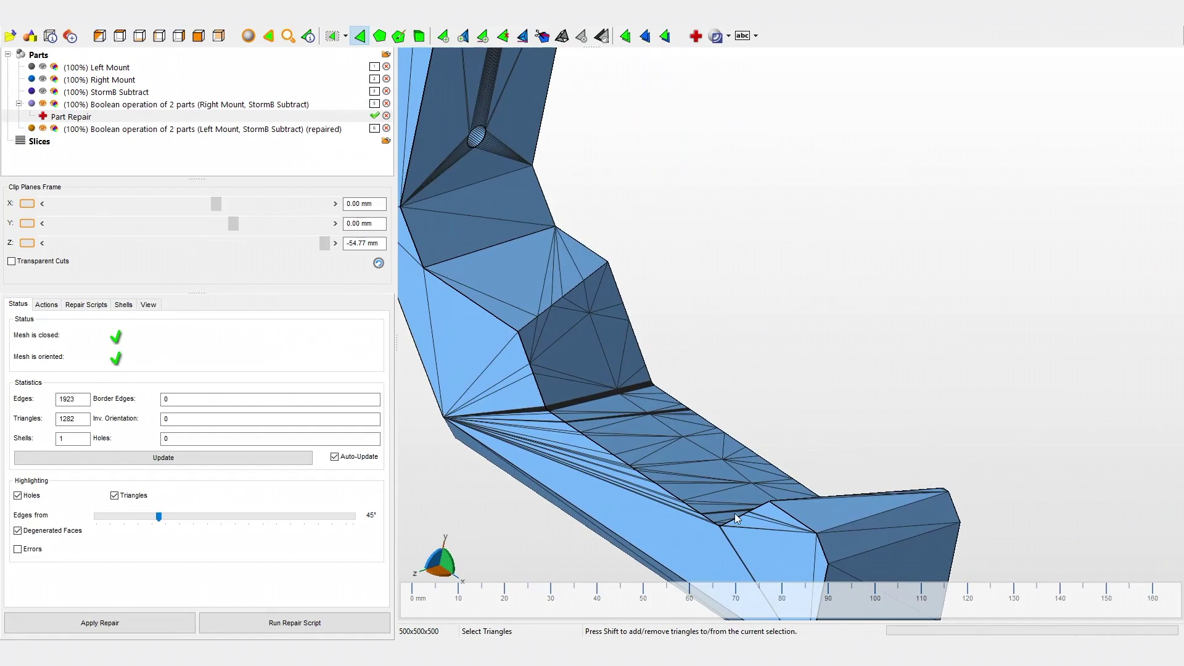
click(398, 37)
click(380, 36)
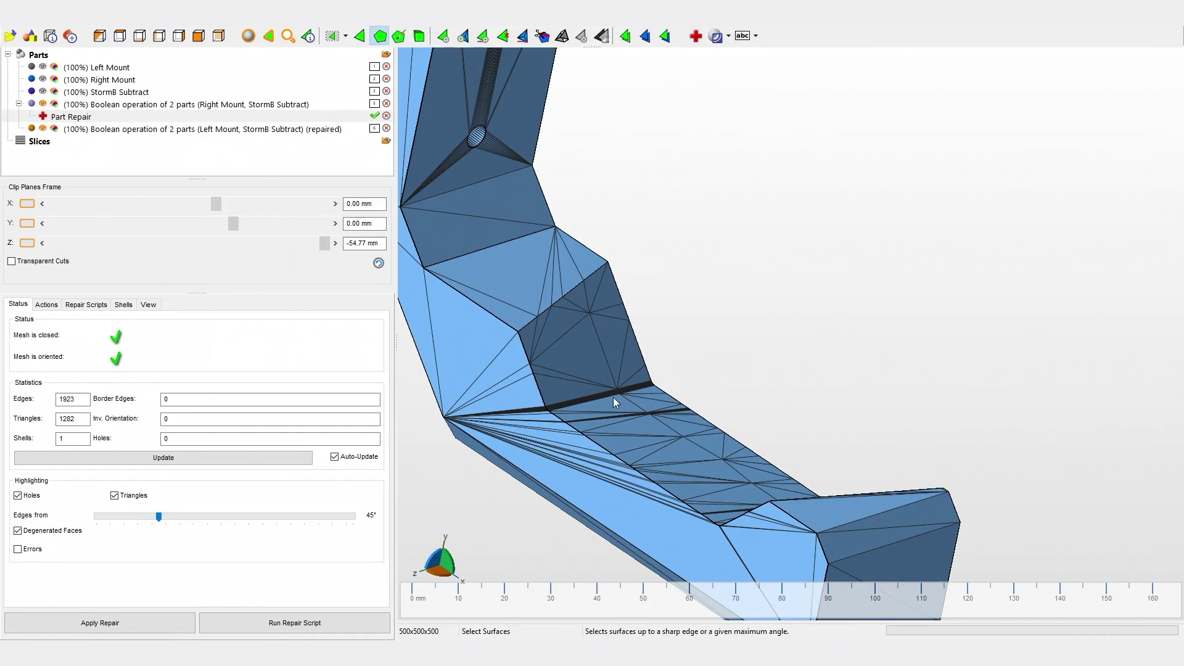
click(661, 434)
mouse_move(661, 435)
right_down()
mouse_move(563, 449)
mouse_move(486, 524)
right_up()
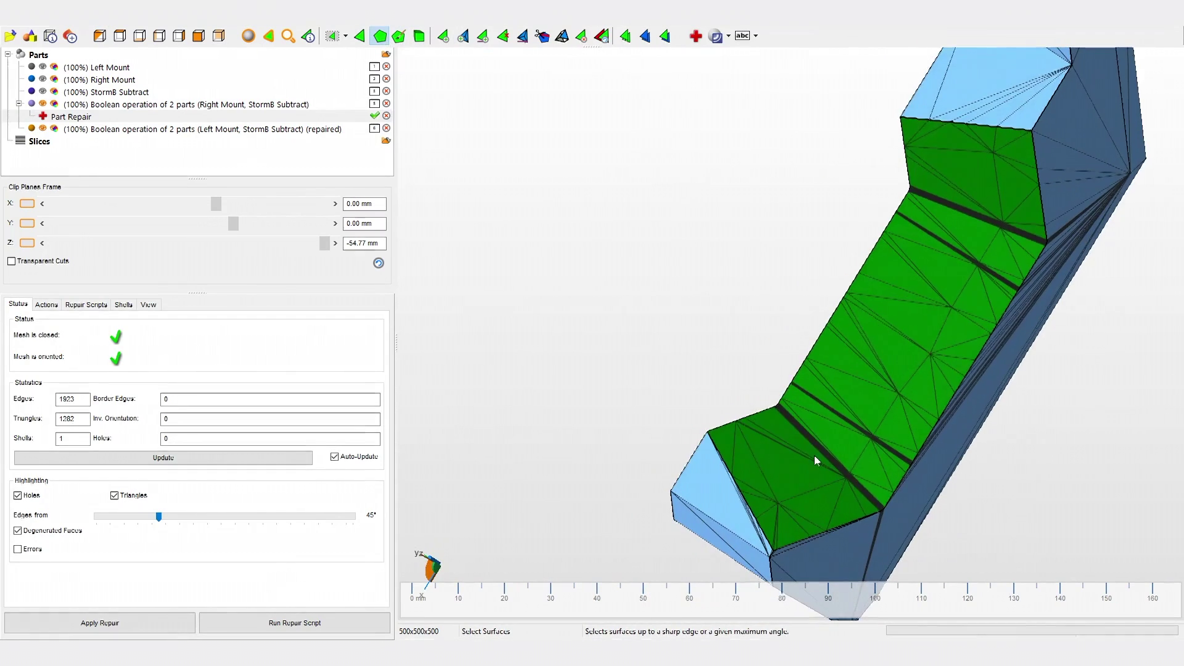
right_drag(815, 456, 673, 279)
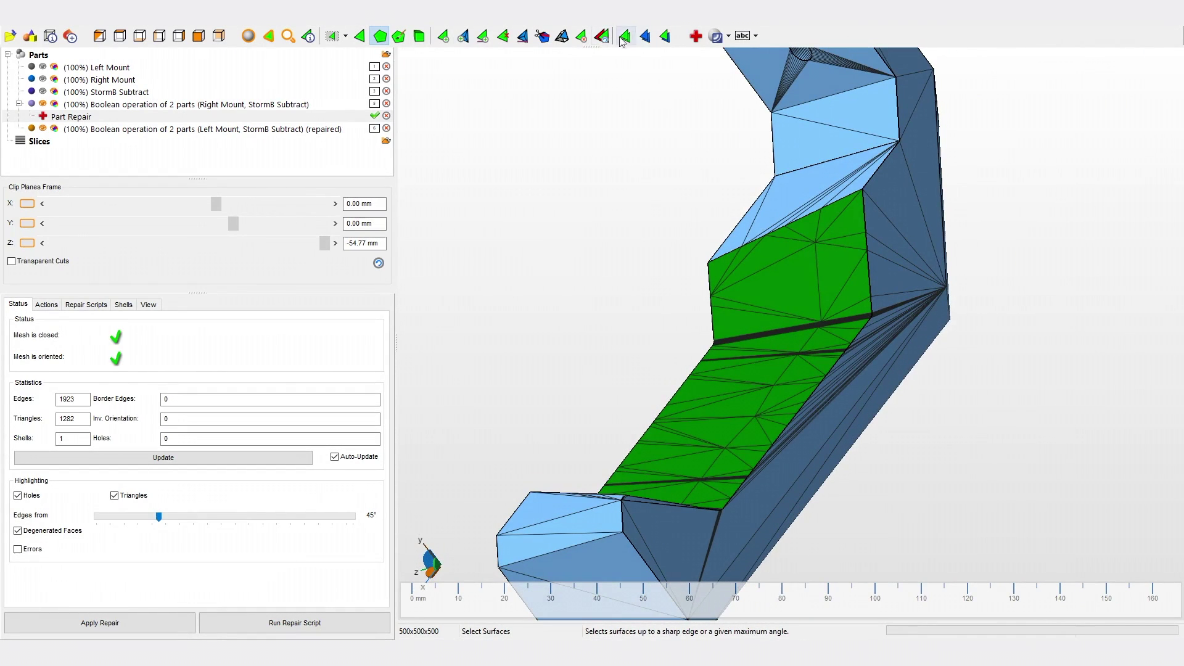
click(561, 36)
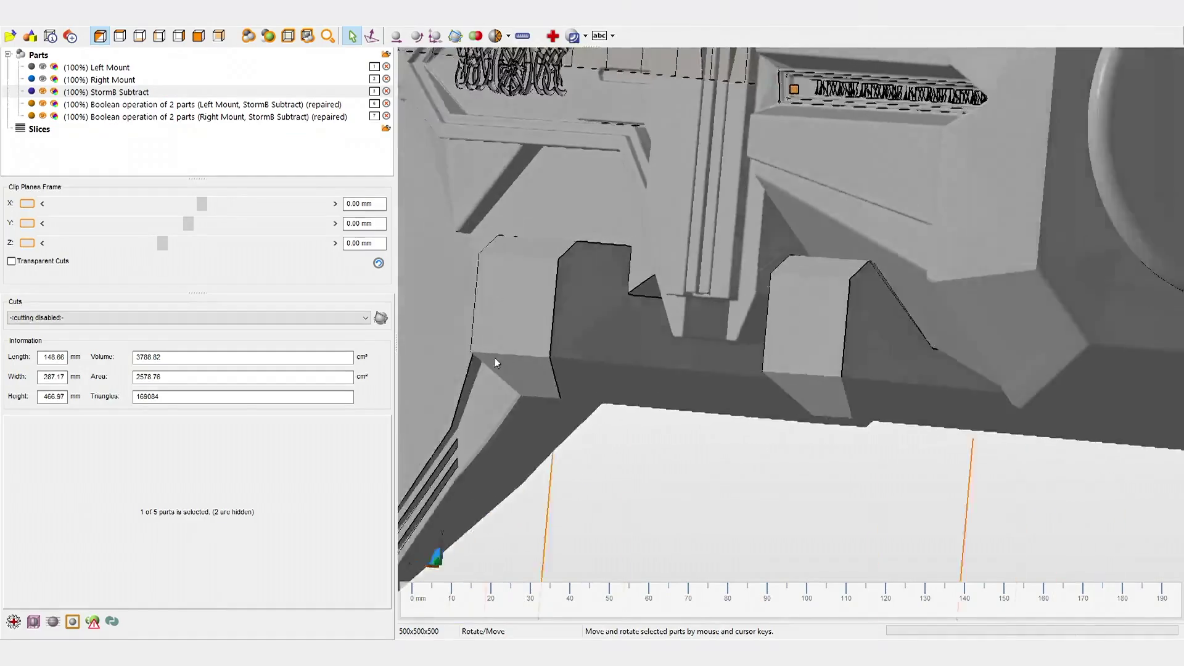
mouse_move(494, 357)
right_down()
mouse_move(476, 357)
mouse_move(486, 347)
mouse_move(490, 364)
right_up()
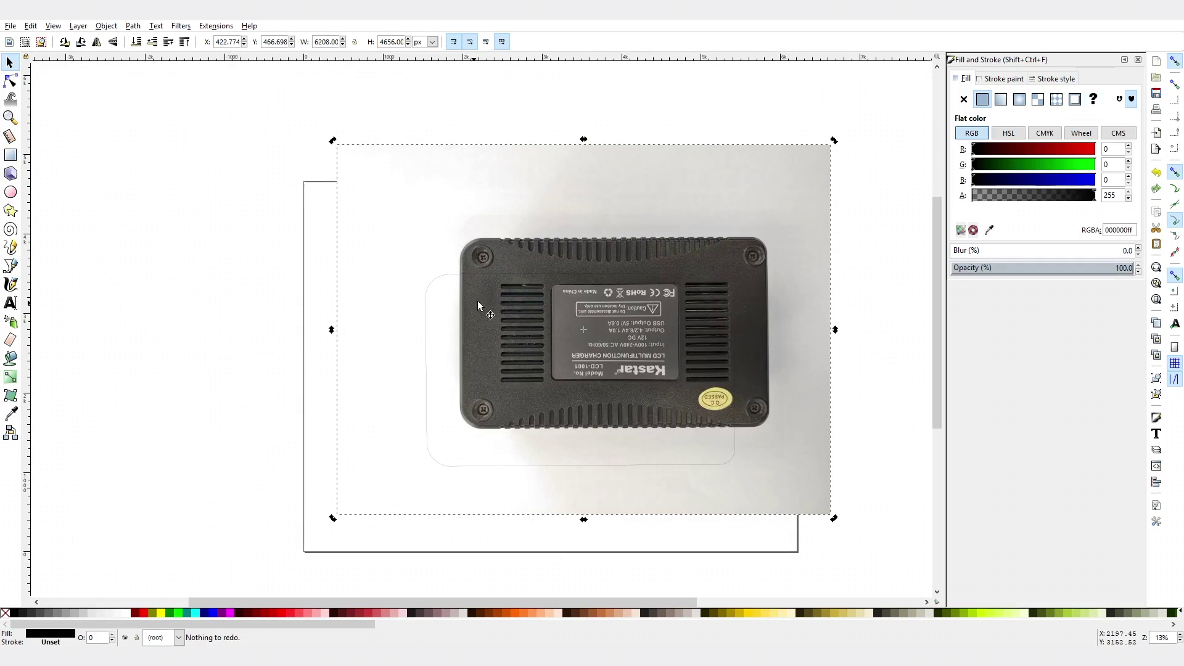
In Inkscape, move the charger photo off its traced outline and give the outline path a flat colour fill.
drag(610, 325, 476, 146)
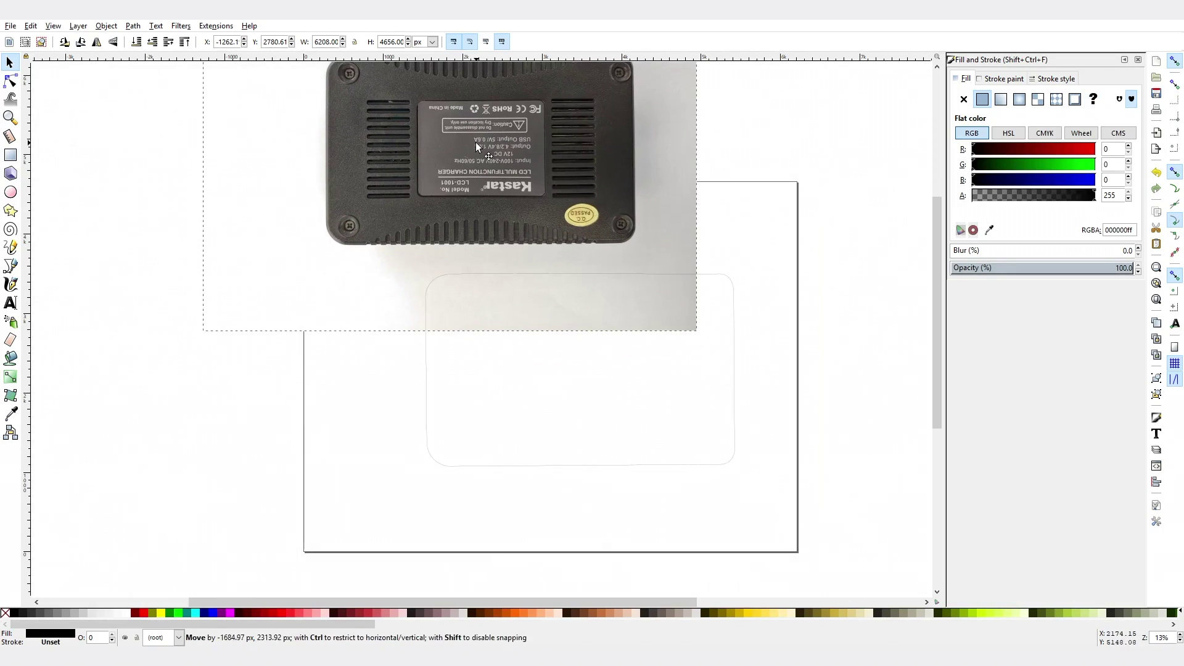
click(676, 380)
click(735, 295)
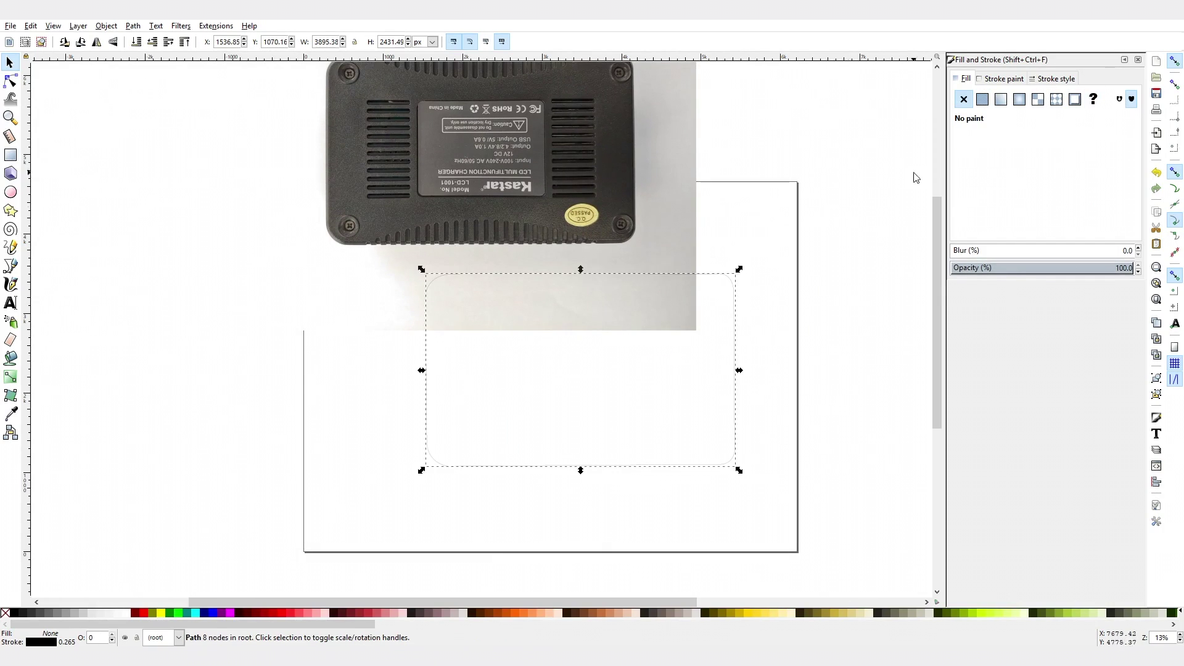
click(983, 99)
alt+drag(616, 312, 620, 412)
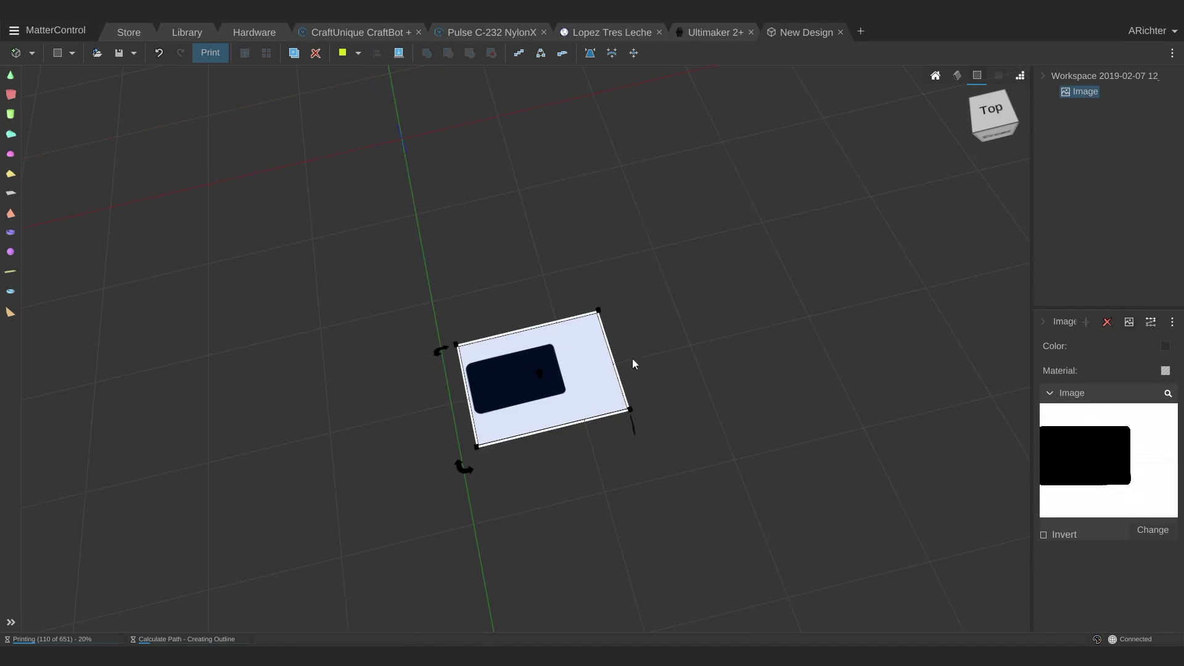
In MatterControl, convert the charger silhouette image into a 5 mm high solid, then enlarge and raise it.
click(1151, 321)
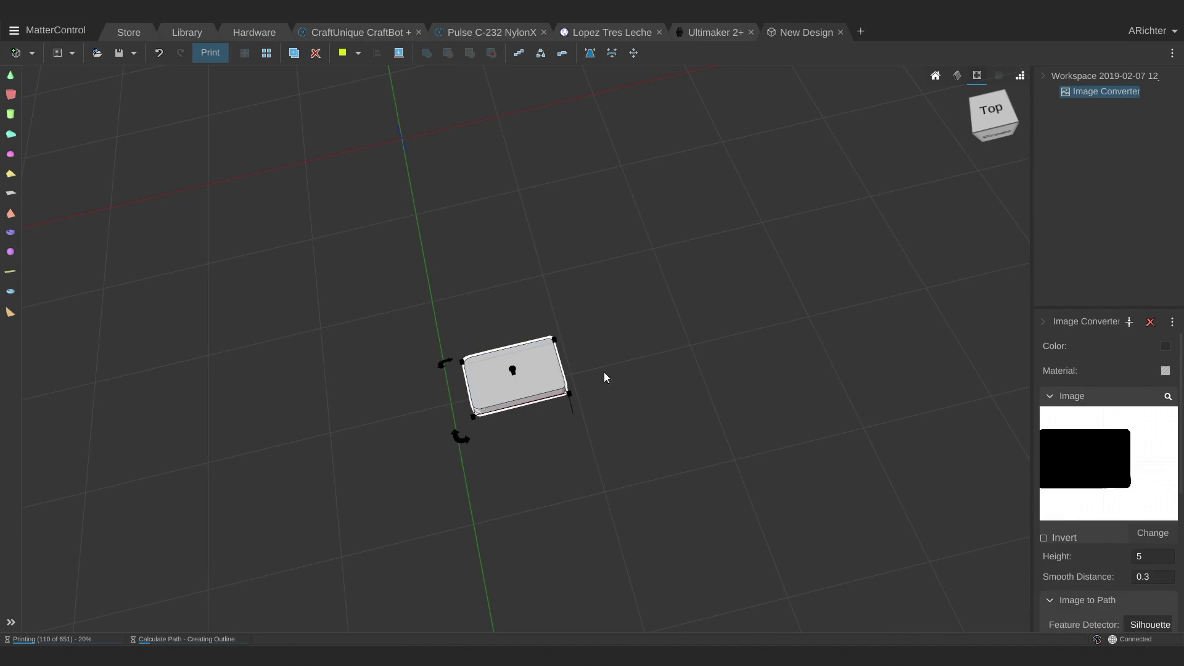
drag(567, 393, 765, 460)
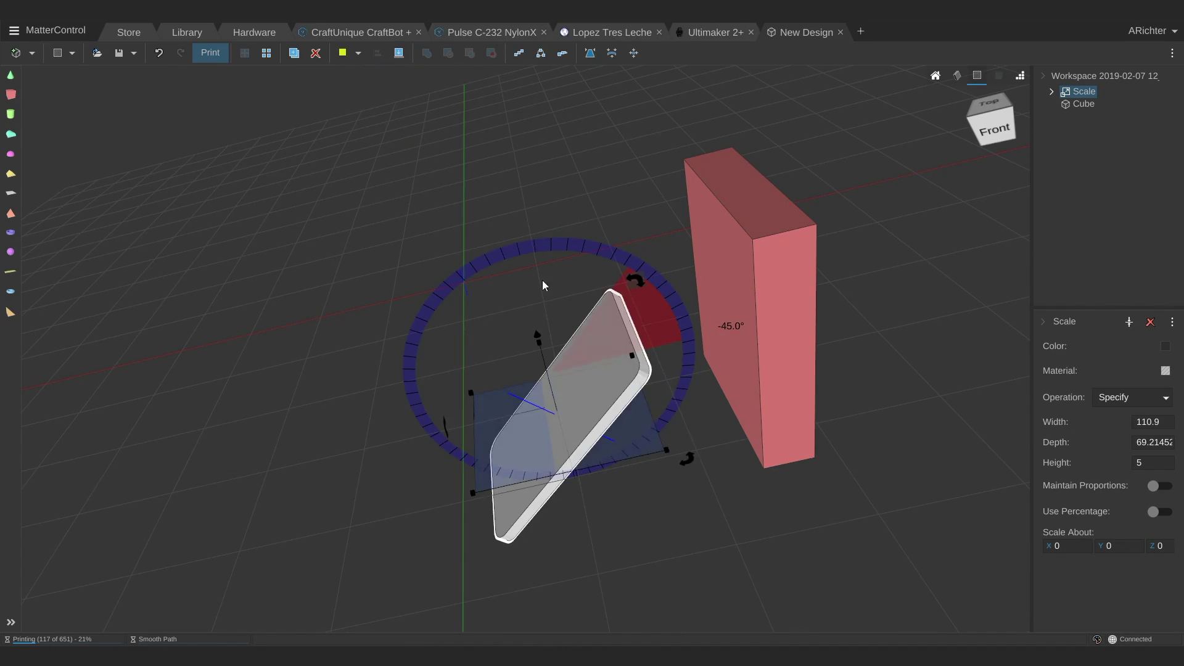
drag(538, 334, 516, 187)
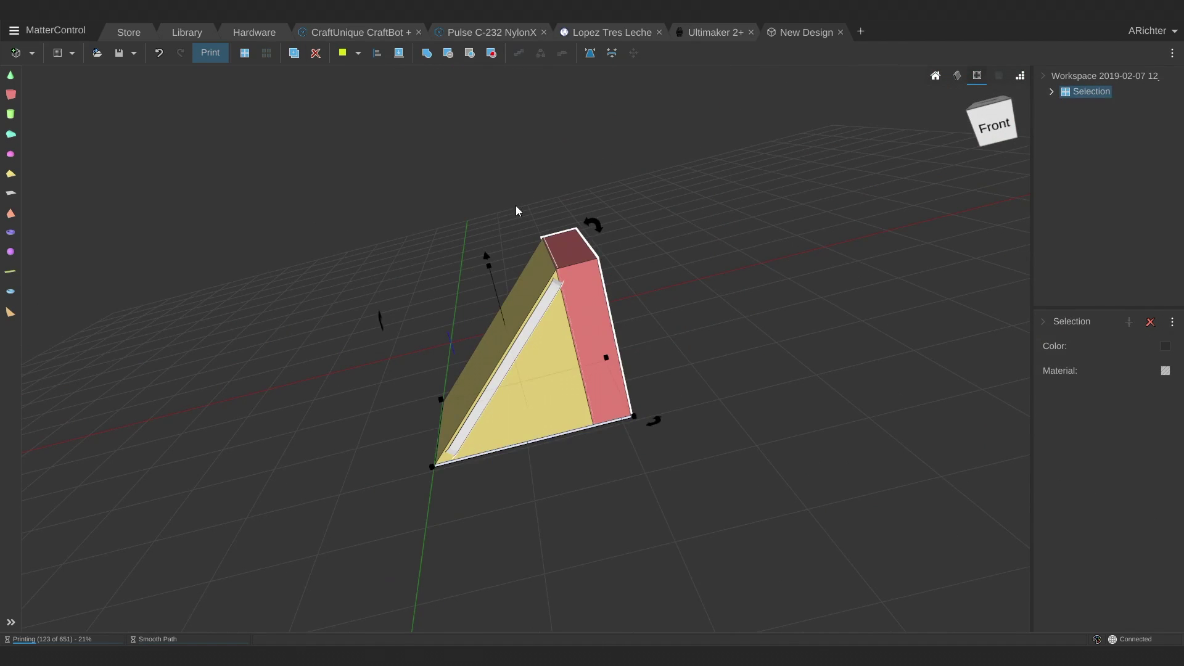
key(ctrl+y)
key(ctrl+z)
key(ctrl+y)
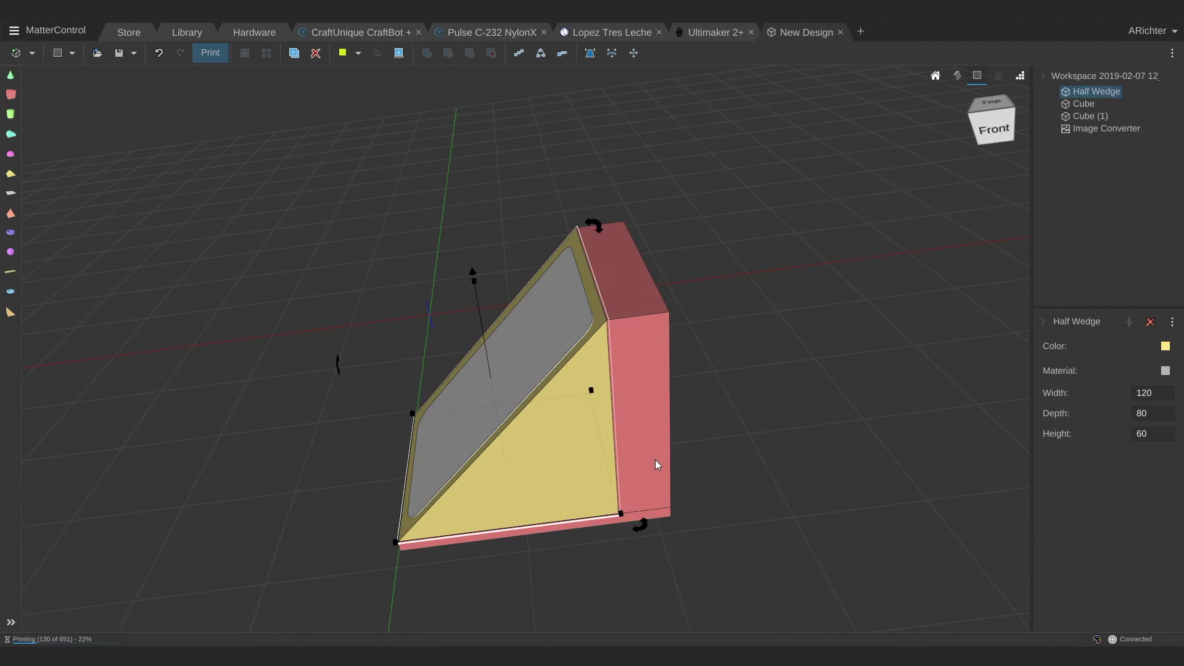
Combine the half wedge and both cubes into one stand body, and subtract the charger-shaped plate from it.
shift+click(655, 453)
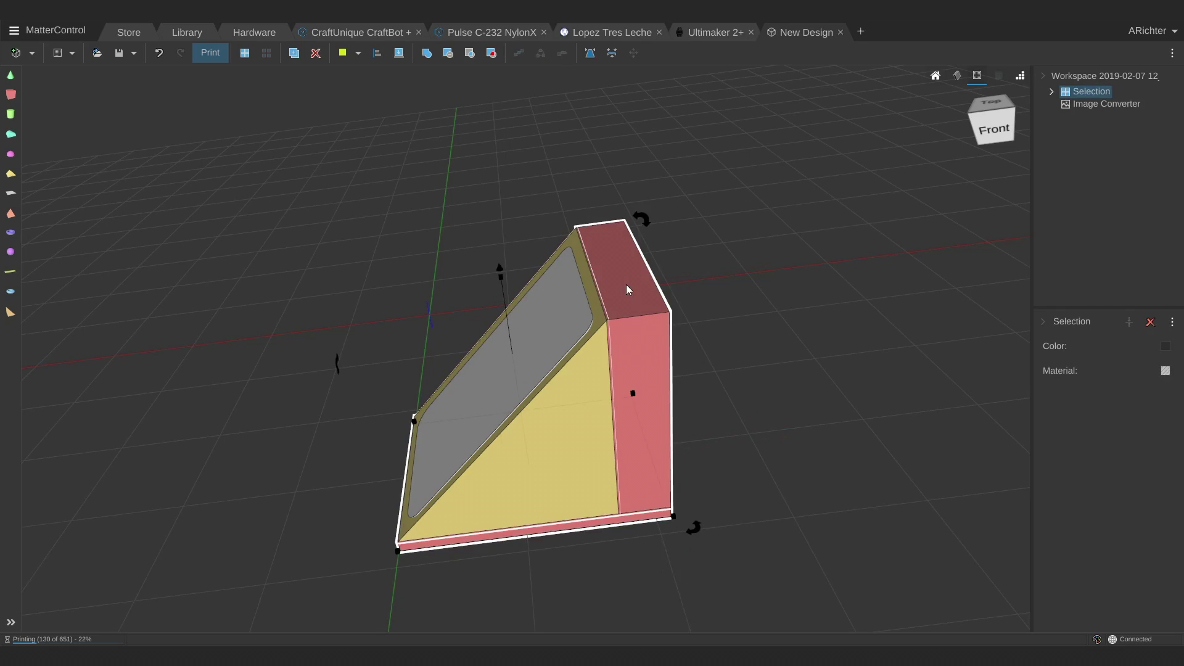
click(428, 58)
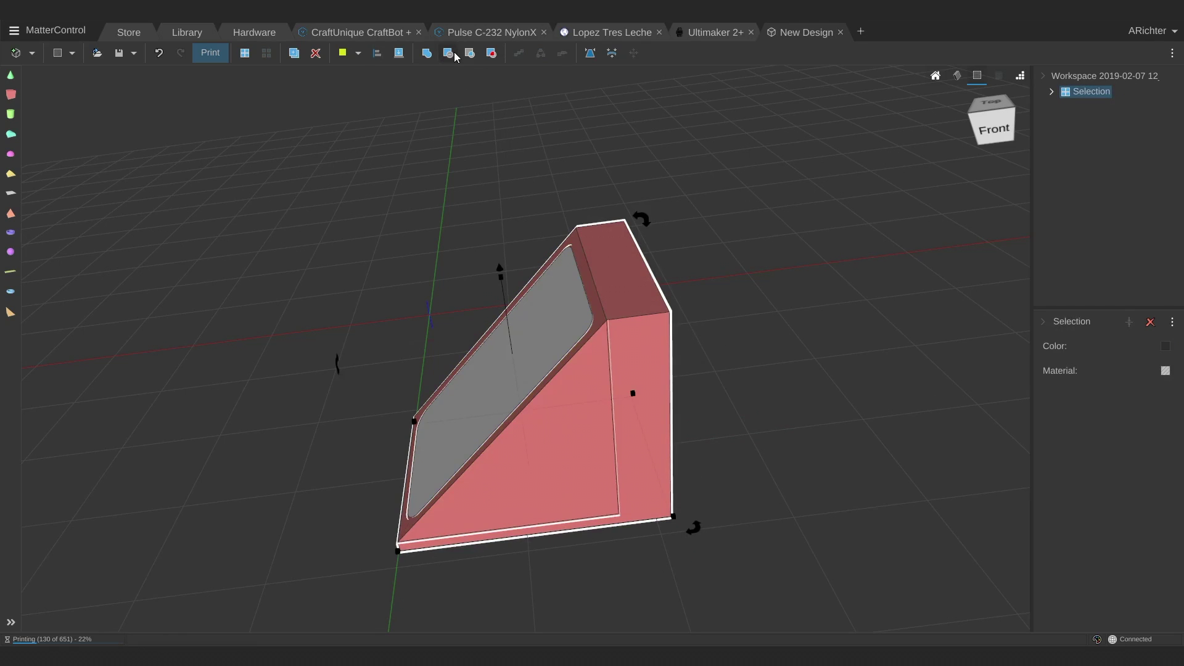
click(1137, 441)
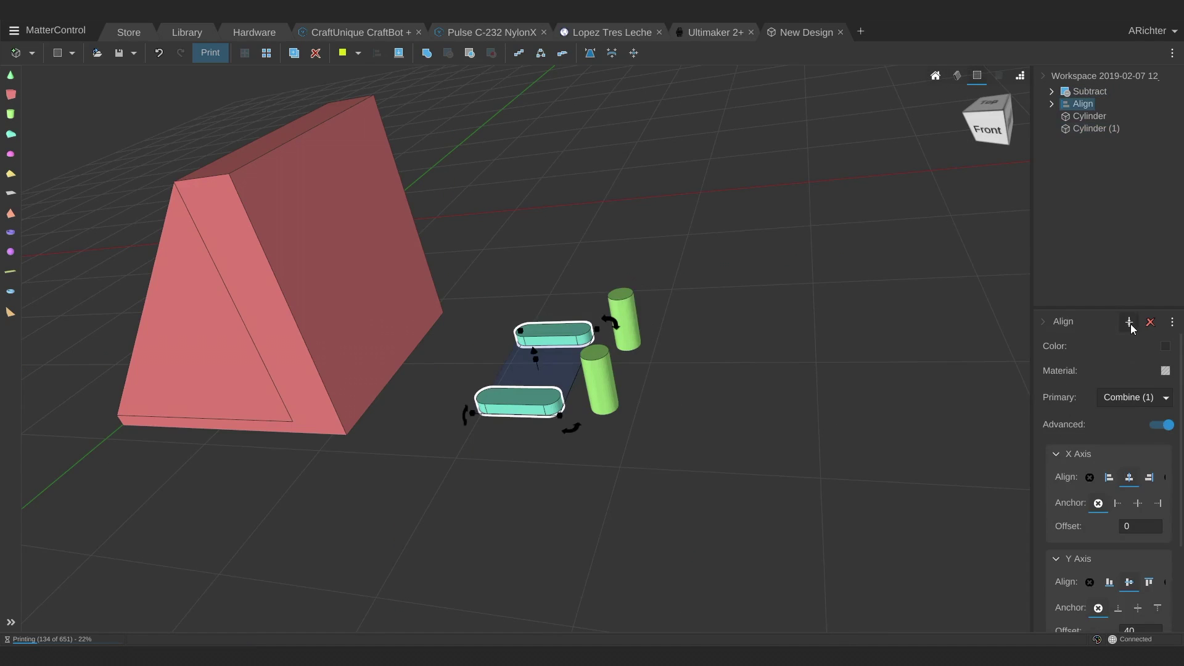
Apply the two slots' alignment, then align the rear cylinder with the rear slot's maximum X side and Y centre.
click(1129, 322)
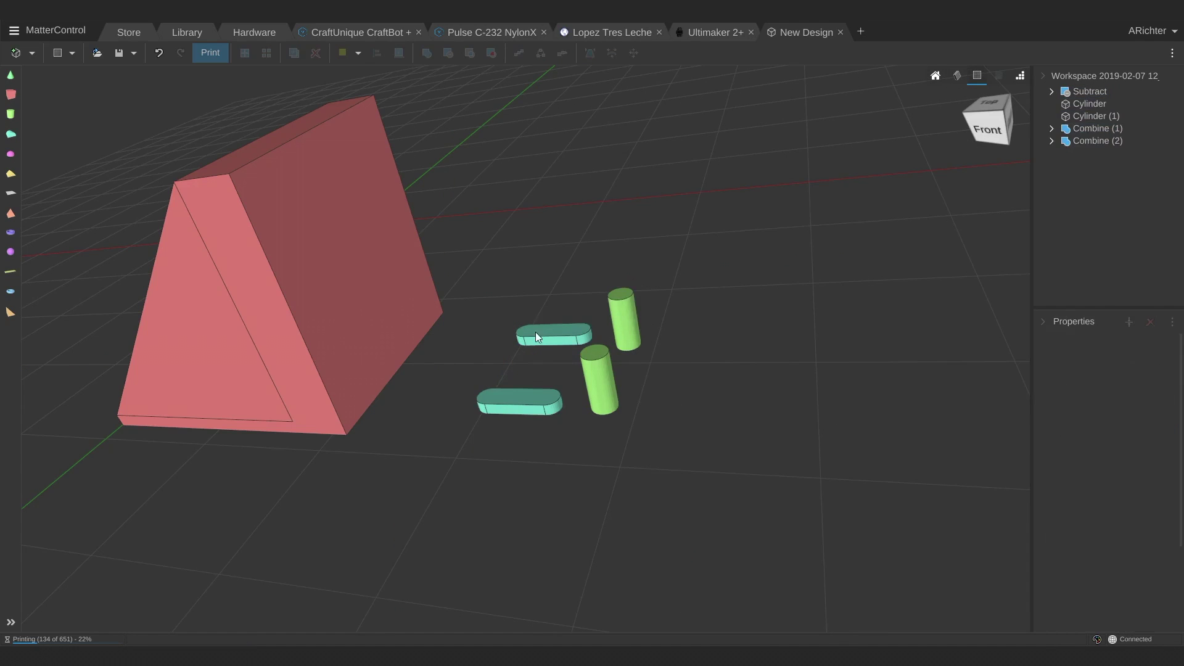
shift+click(630, 333)
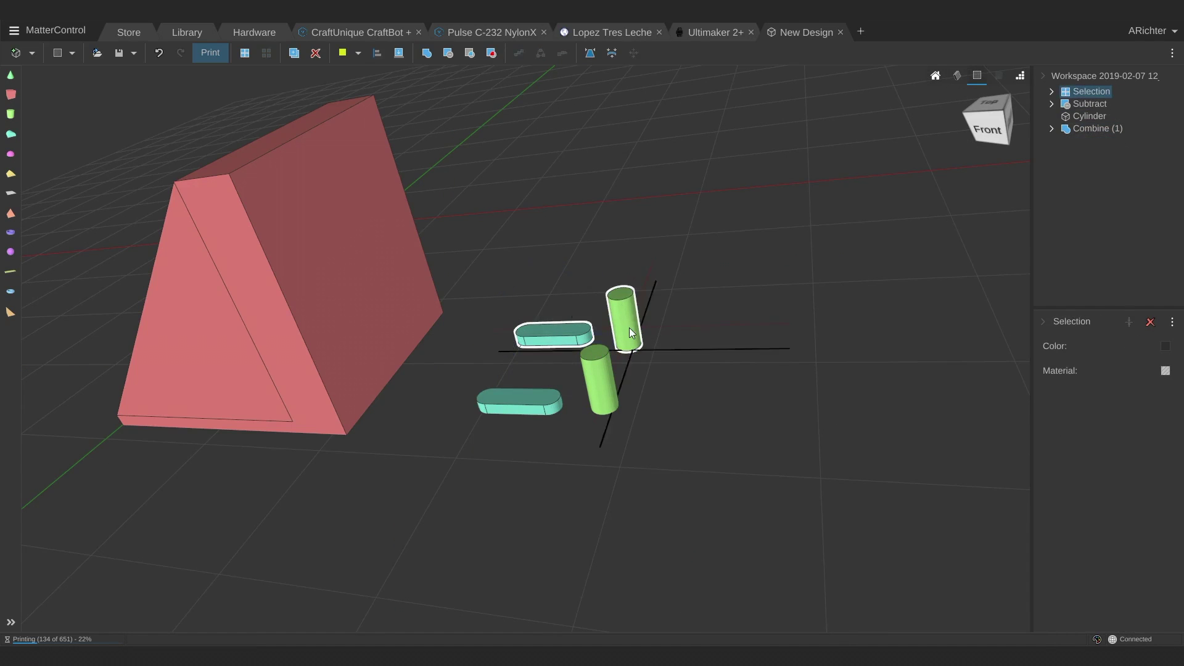
click(378, 54)
click(1149, 478)
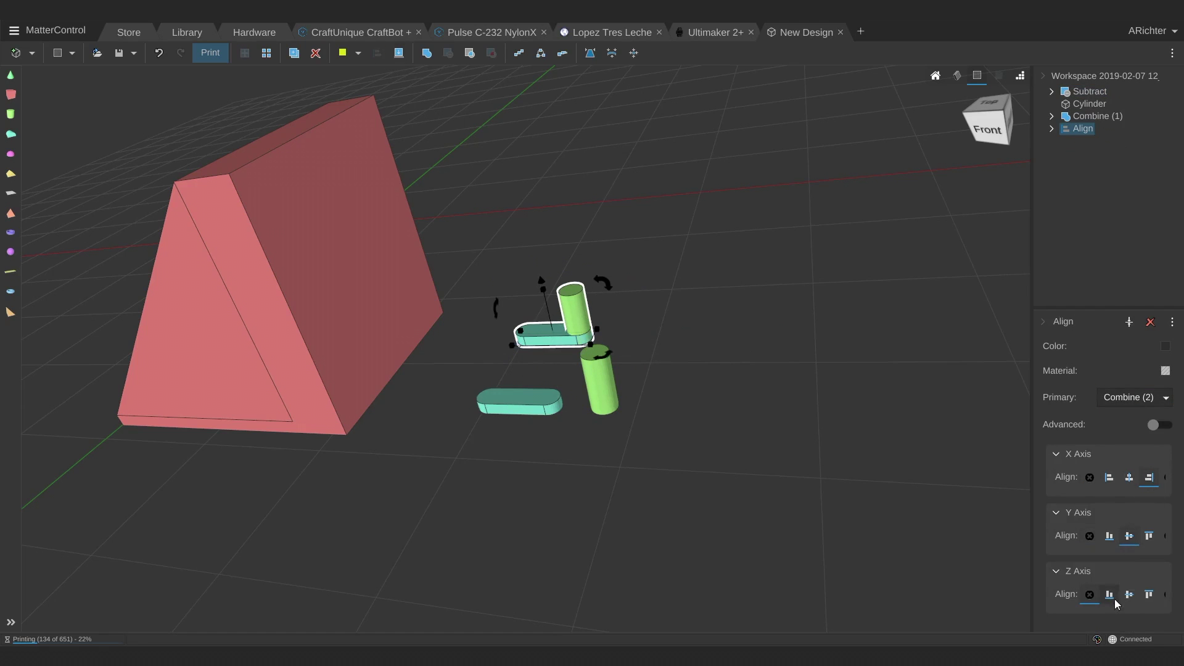
click(1130, 321)
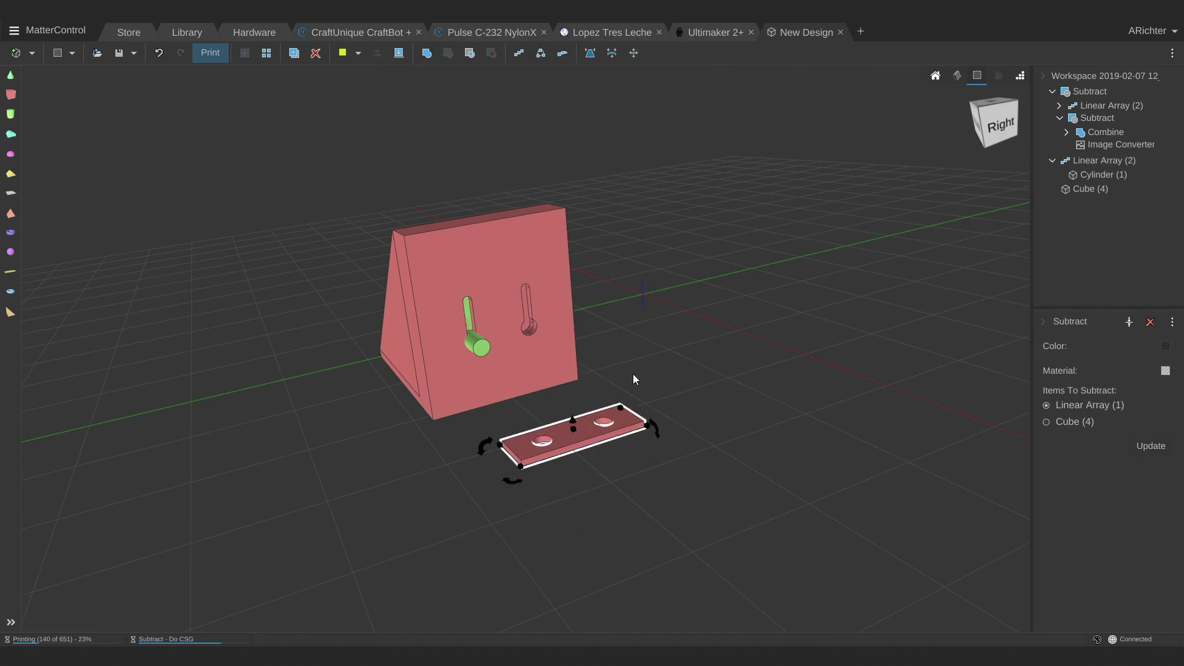
click(633, 379)
scroll(543, 444, up, 5)
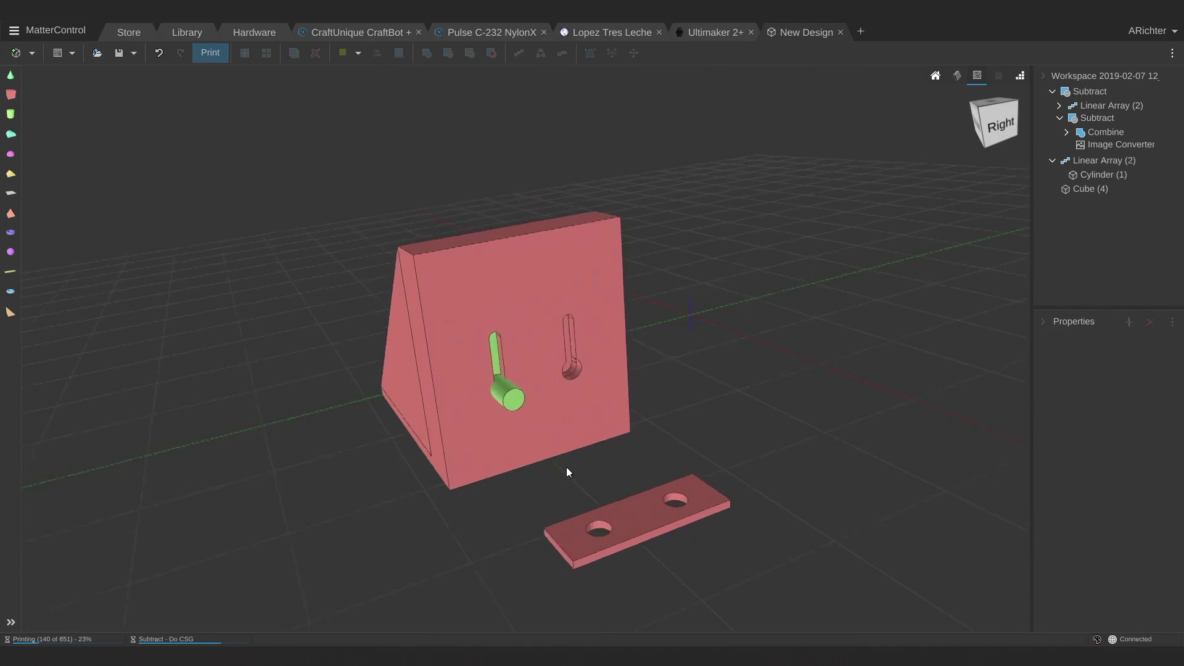
right_drag(769, 500, 881, 529)
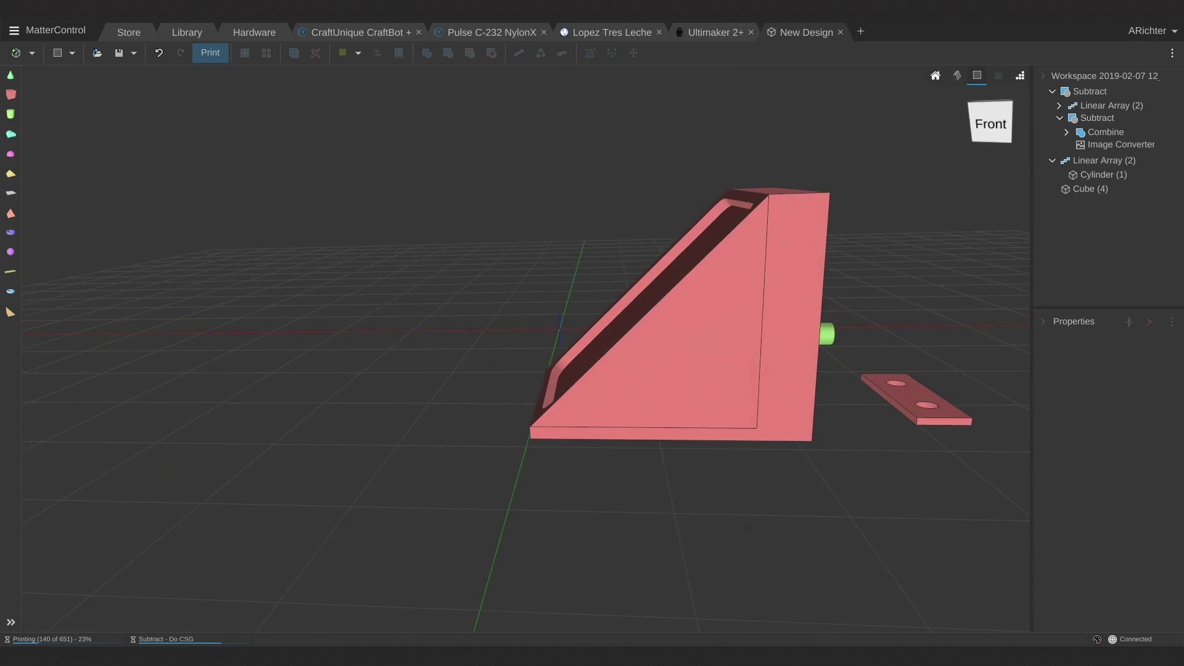